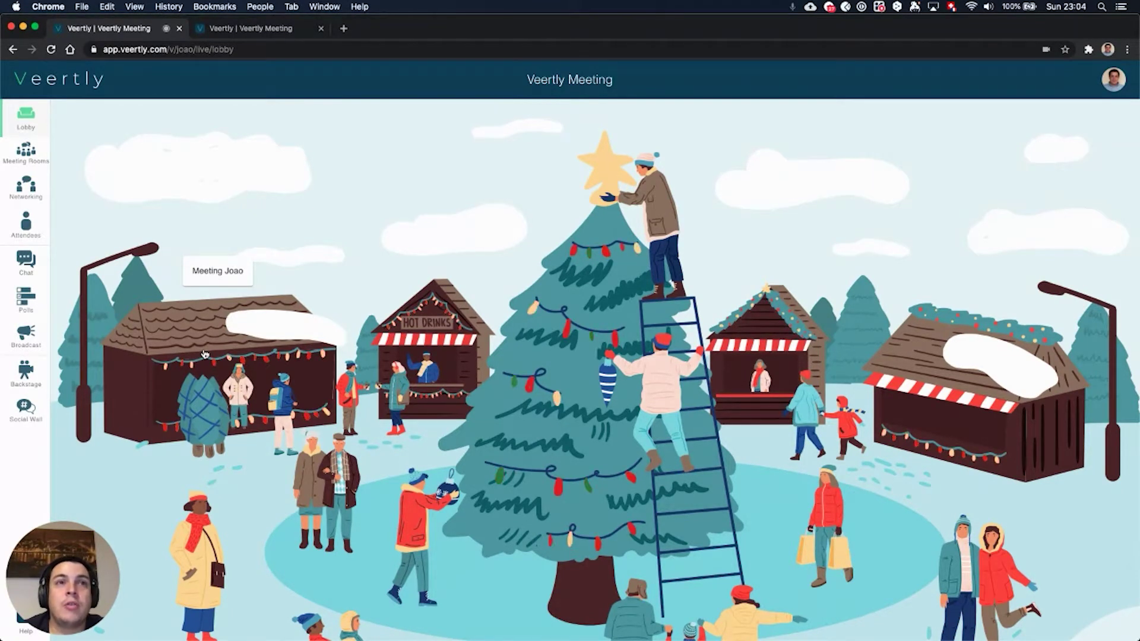
Join the 'Meeting Joao' room from the left booth on the lobby map.
{"action": "left_click", "coordinate": [236, 360]}
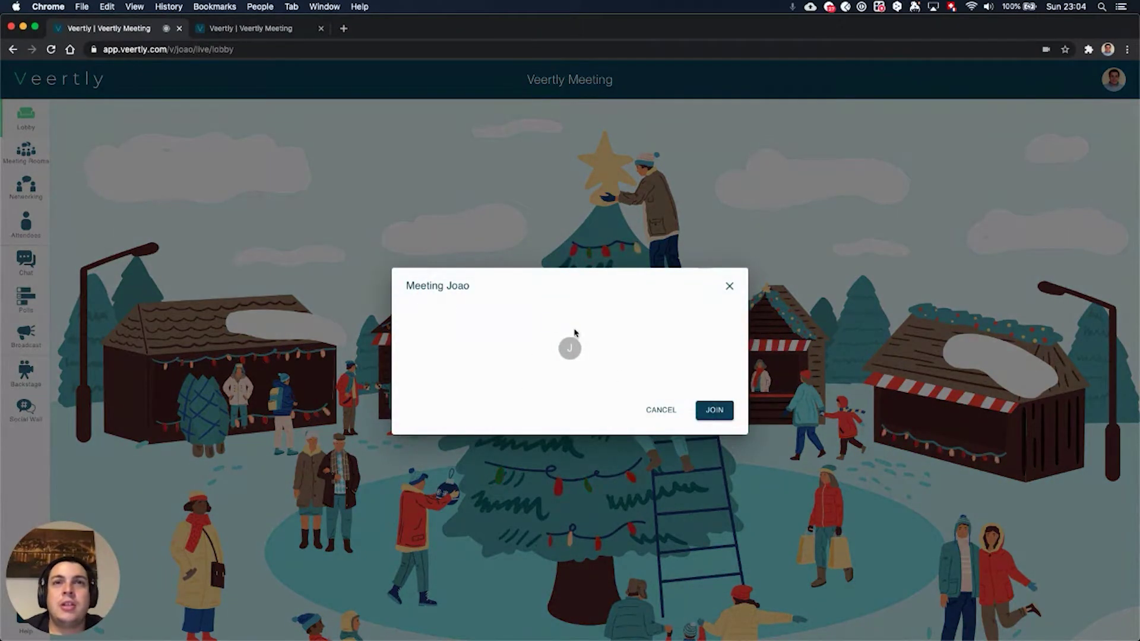
{"action": "left_click", "coordinate": [716, 412]}
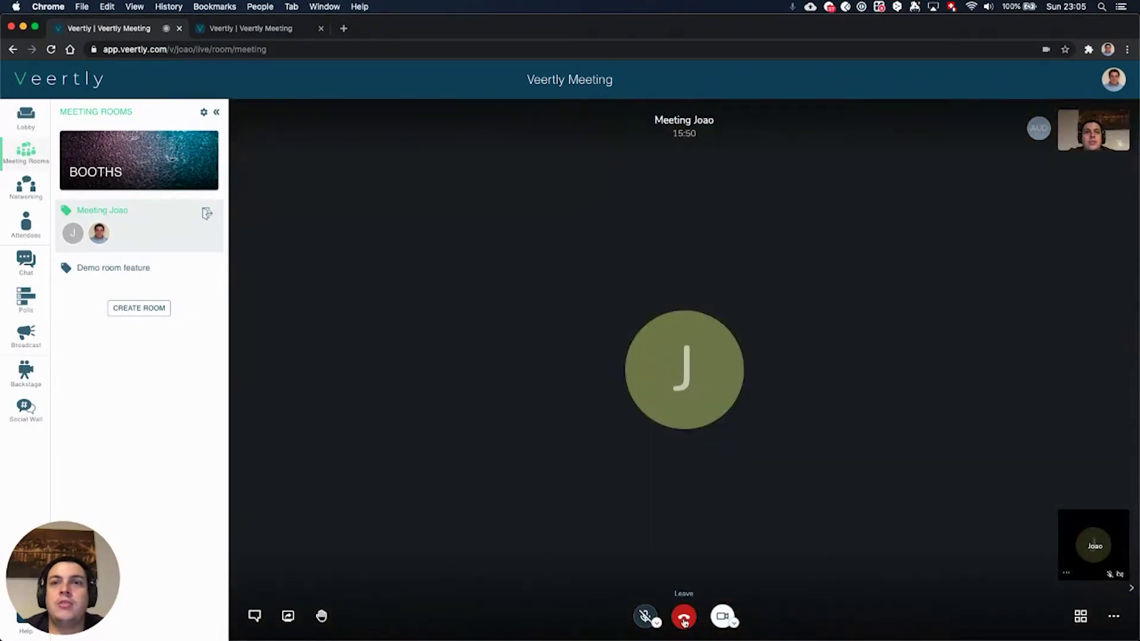
Leave the 'Meeting Joao' video call to return to the Meeting Rooms page.
{"action": "left_click", "coordinate": [684, 621]}
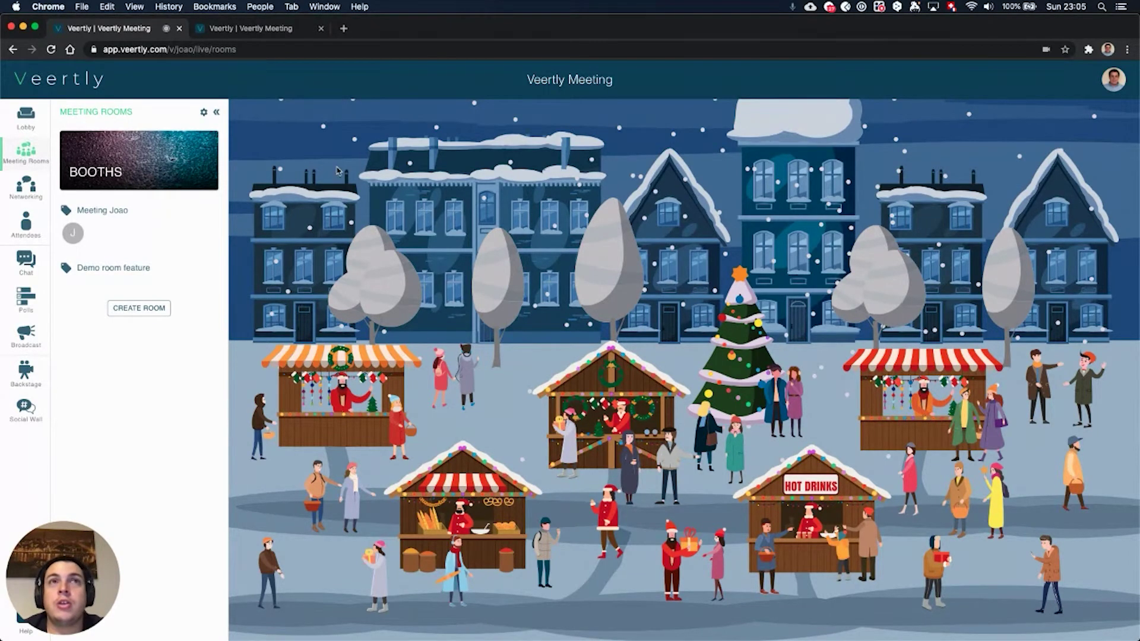
Disable Custom event map in Look & Feel settings, then go back to the live event.
{"action": "left_click", "coordinate": [273, 34]}
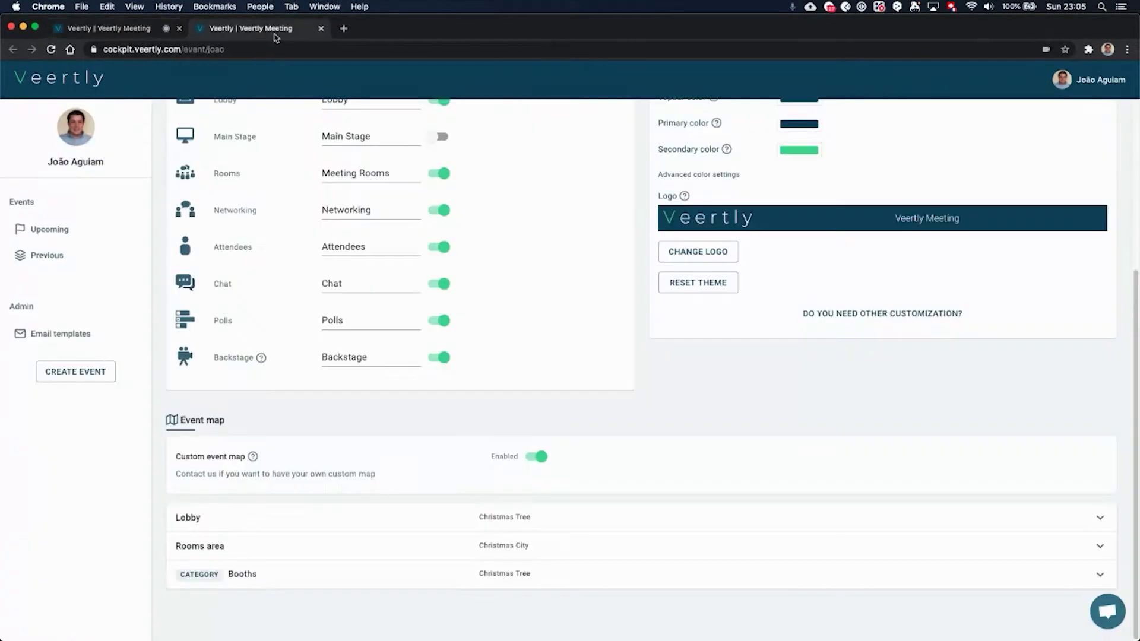
{"action": "scroll", "coordinate": [567, 308], "scroll_direction": "up", "scroll_amount": 5}
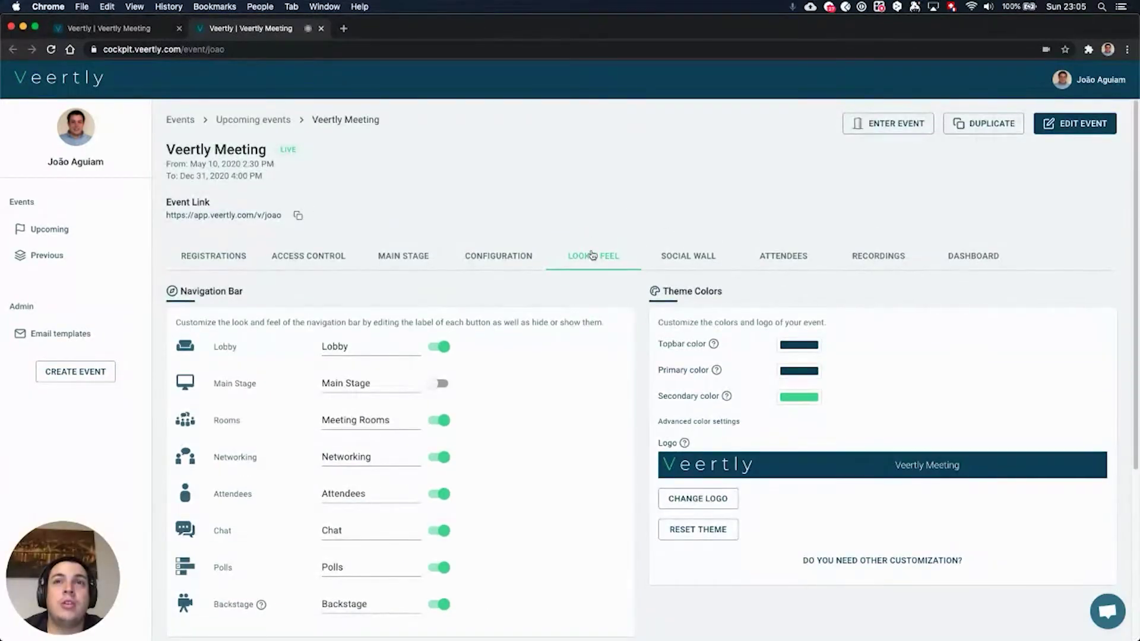
{"action": "scroll", "coordinate": [587, 285], "scroll_direction": "down", "scroll_amount": 5}
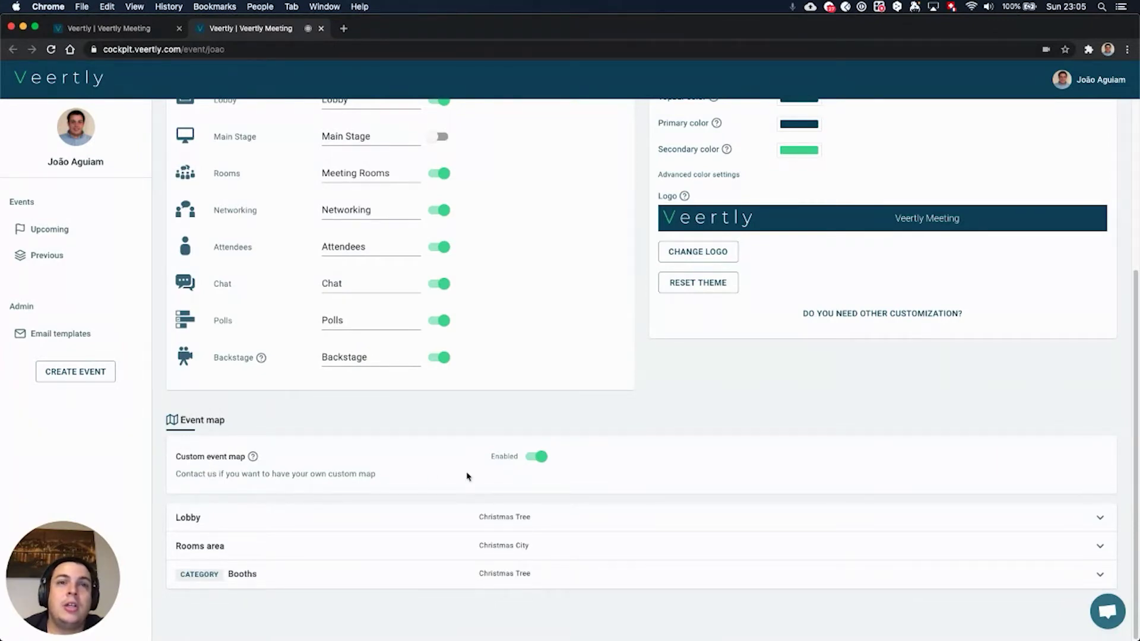
{"action": "left_click", "coordinate": [542, 458]}
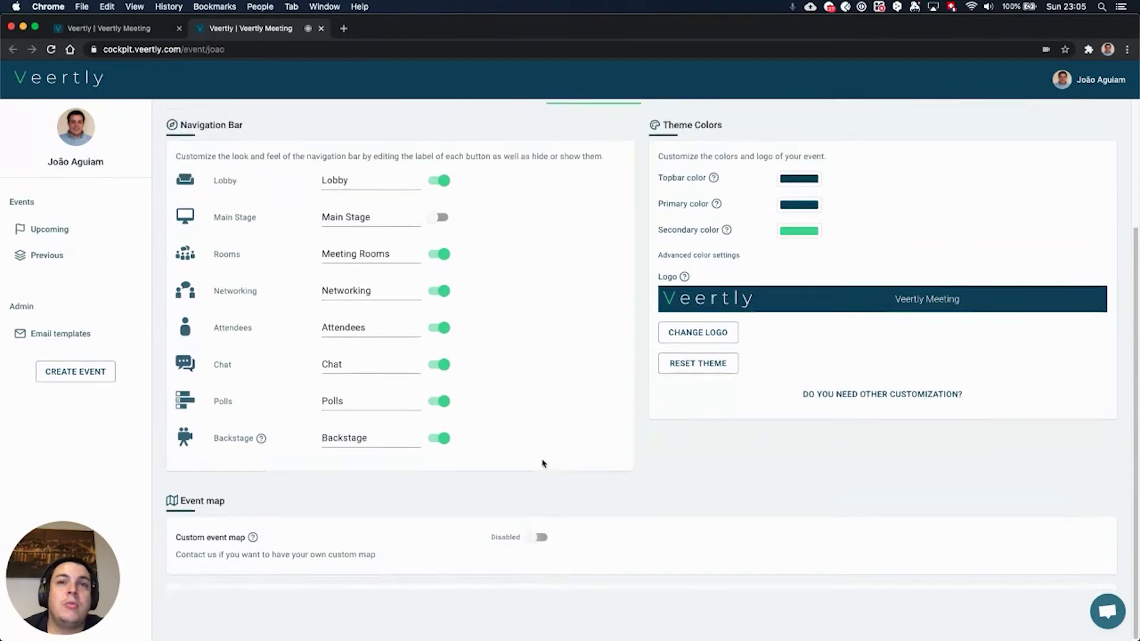
{"action": "left_click", "coordinate": [95, 30]}
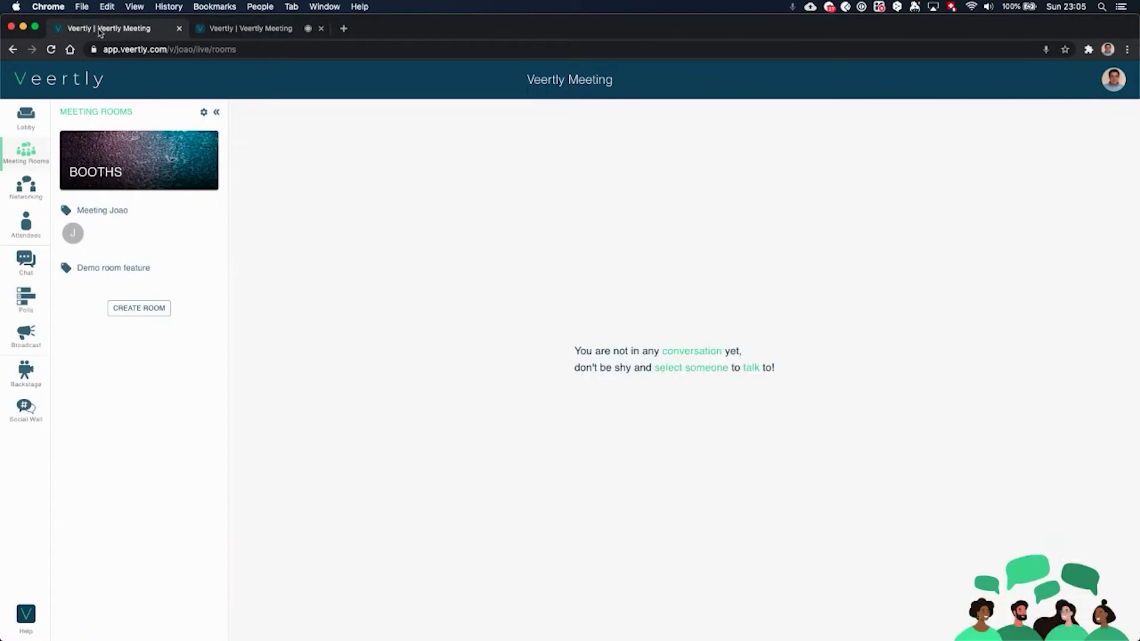
View the lobby without a map, then re-enable Custom event map in the settings.
{"action": "left_click", "coordinate": [26, 115]}
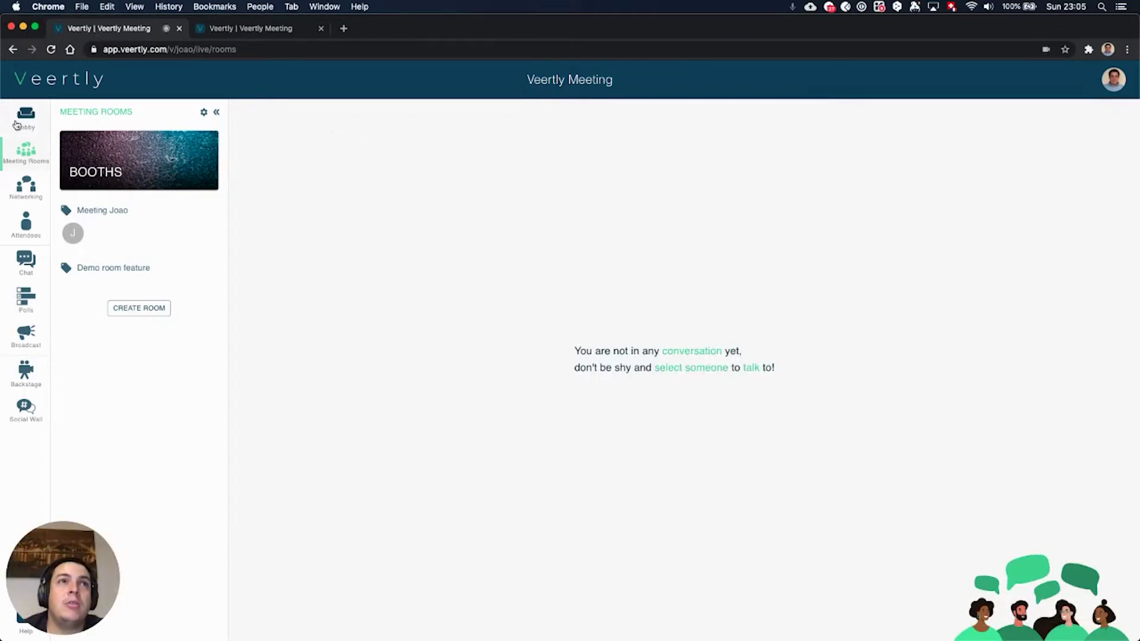
{"action": "left_click", "coordinate": [138, 141]}
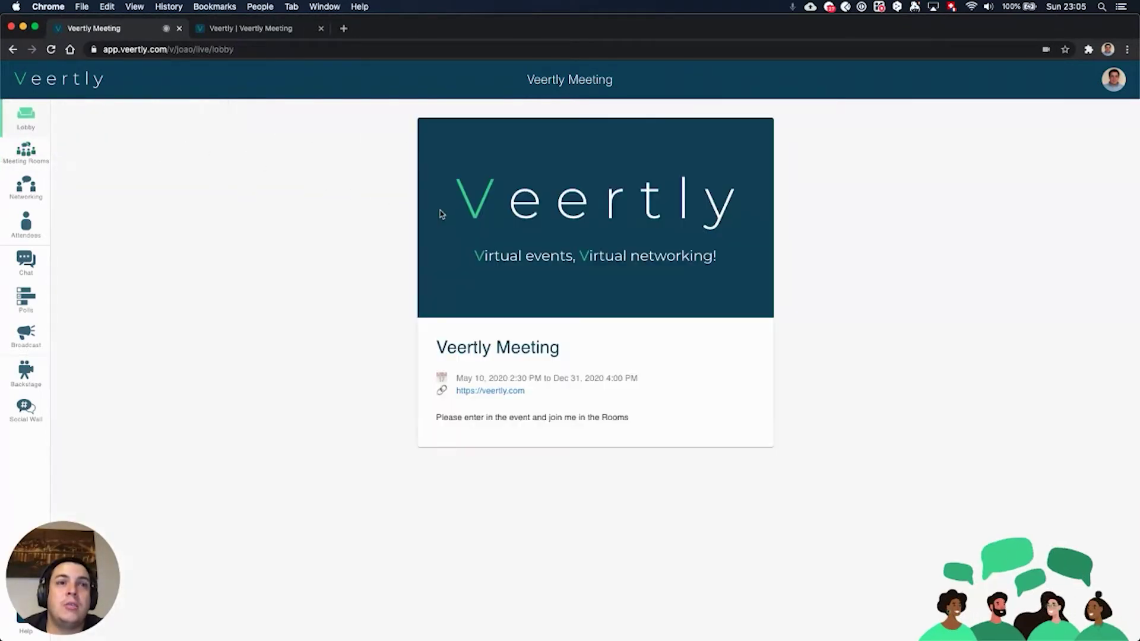
{"action": "left_click", "coordinate": [259, 32]}
{"action": "left_click", "coordinate": [538, 541]}
{"action": "scroll", "coordinate": [508, 483], "scroll_direction": "down", "scroll_amount": 2}
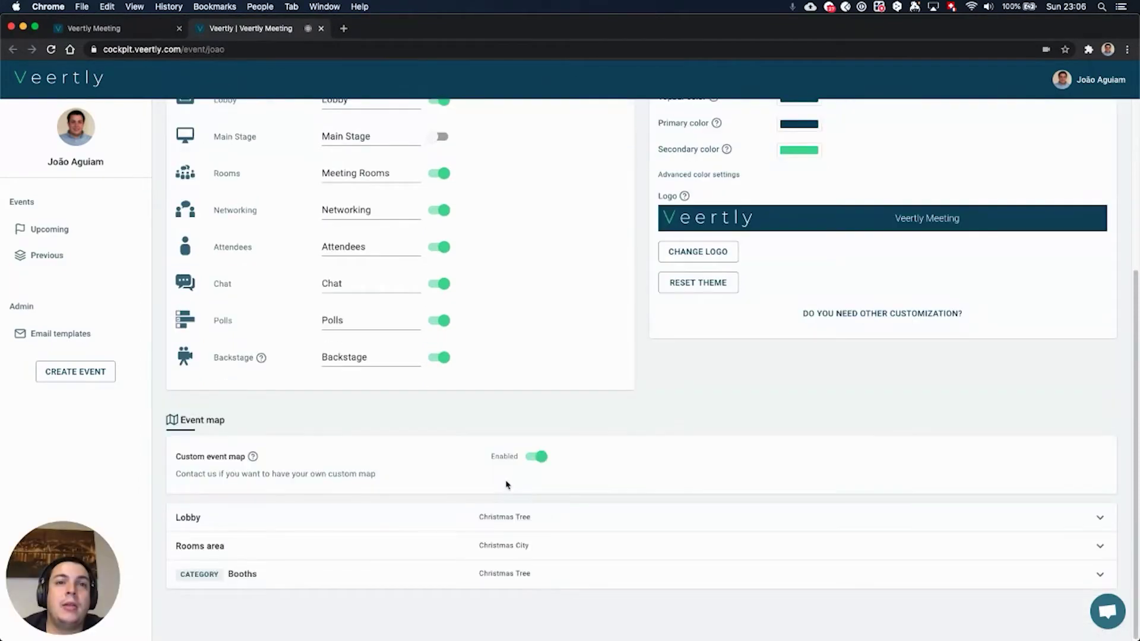
In the Lobby map settings, toggle Enable map on lobby off and on, then pick Christmas City.
{"action": "left_click", "coordinate": [361, 516]}
{"action": "scroll", "coordinate": [361, 516], "scroll_direction": "down", "scroll_amount": 3}
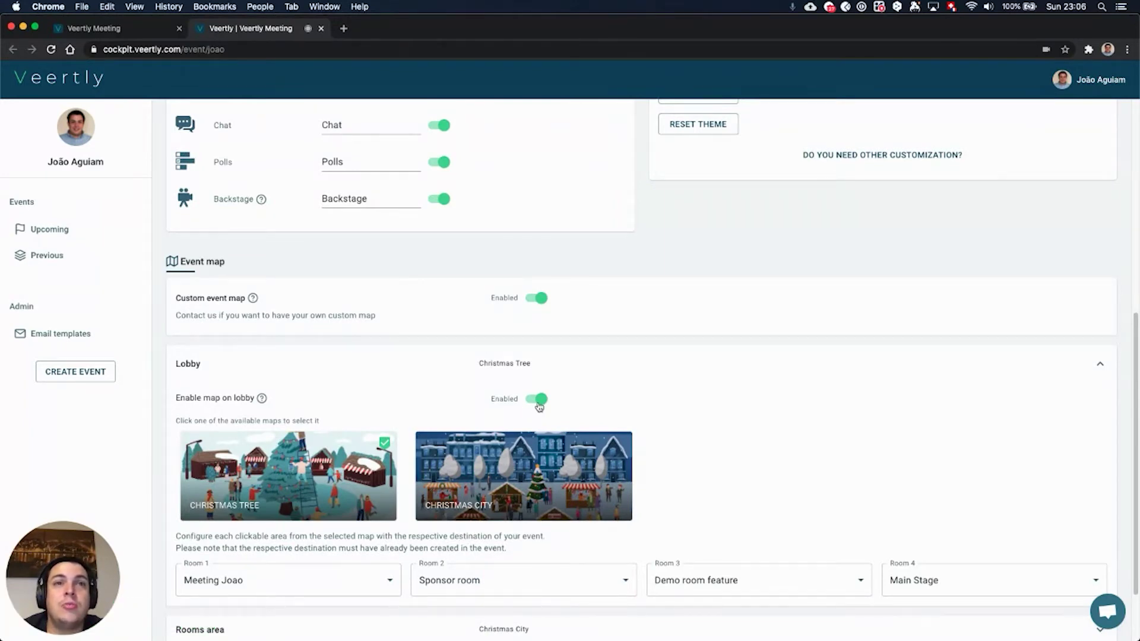
{"action": "left_click", "coordinate": [540, 403]}
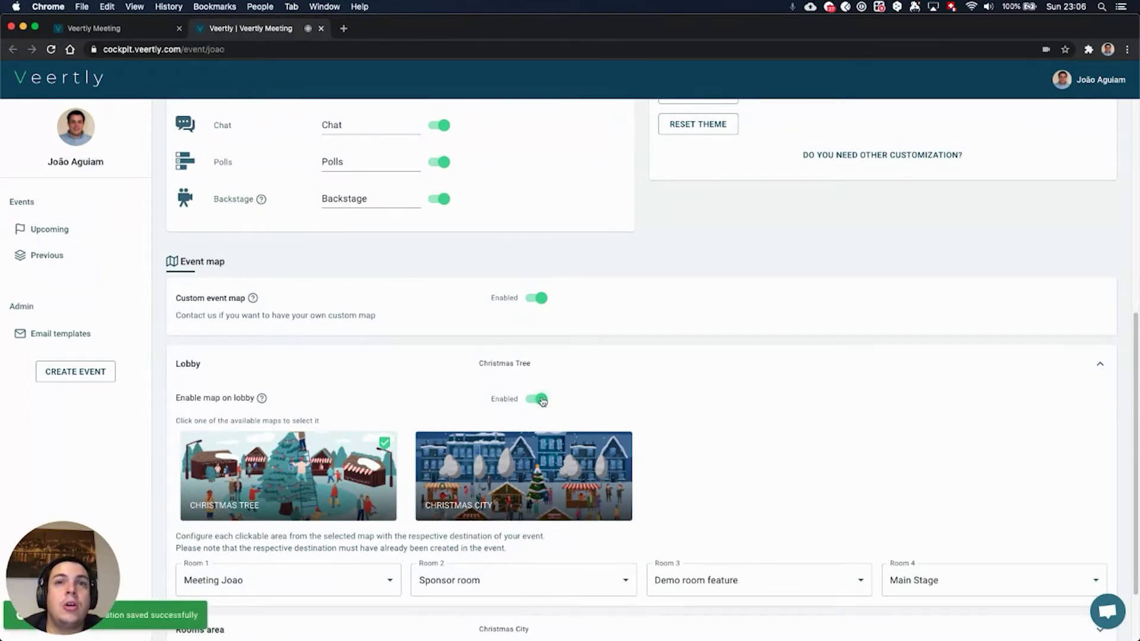
{"action": "left_click", "coordinate": [537, 497]}
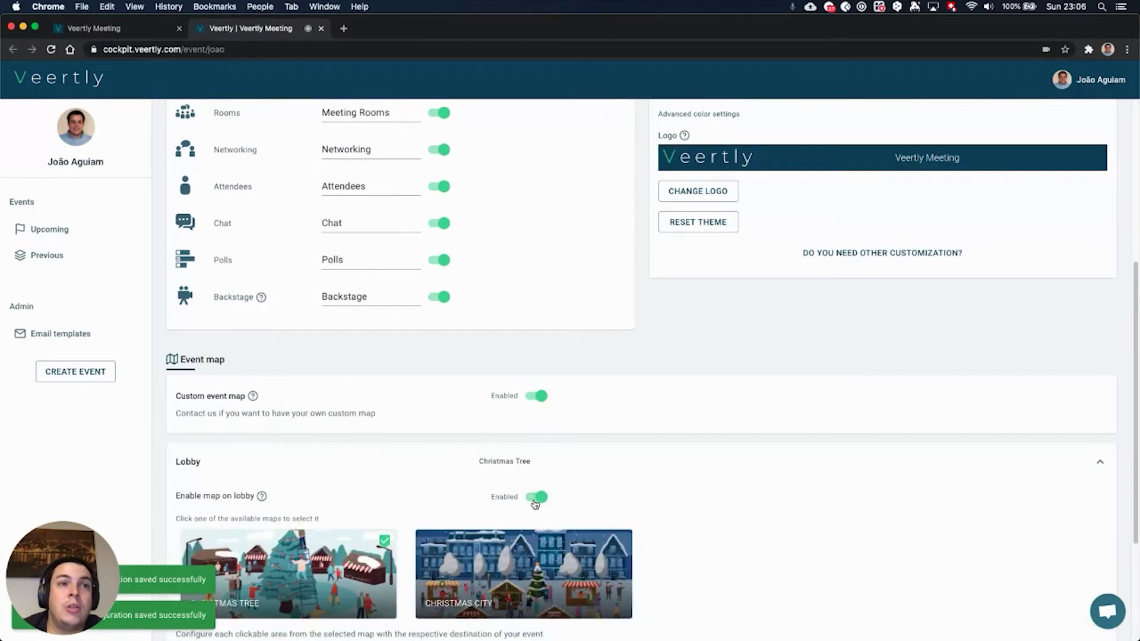
{"action": "scroll", "coordinate": [534, 504], "scroll_direction": "down", "scroll_amount": 2}
{"action": "scroll", "coordinate": [535, 504], "scroll_direction": "down", "scroll_amount": 2}
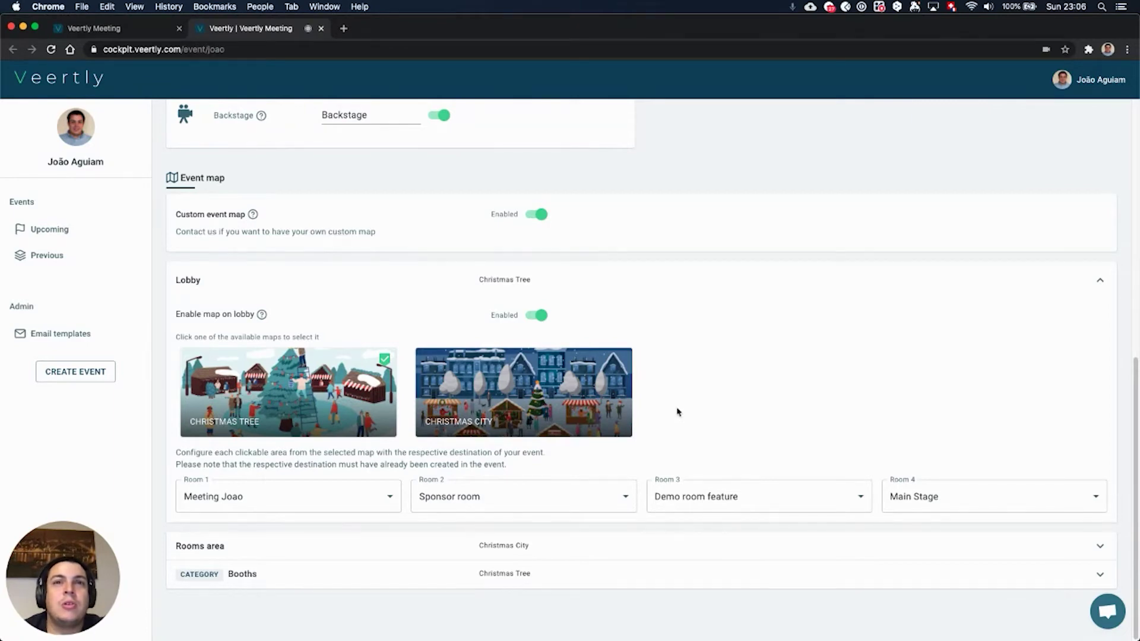
{"action": "left_click", "coordinate": [559, 386]}
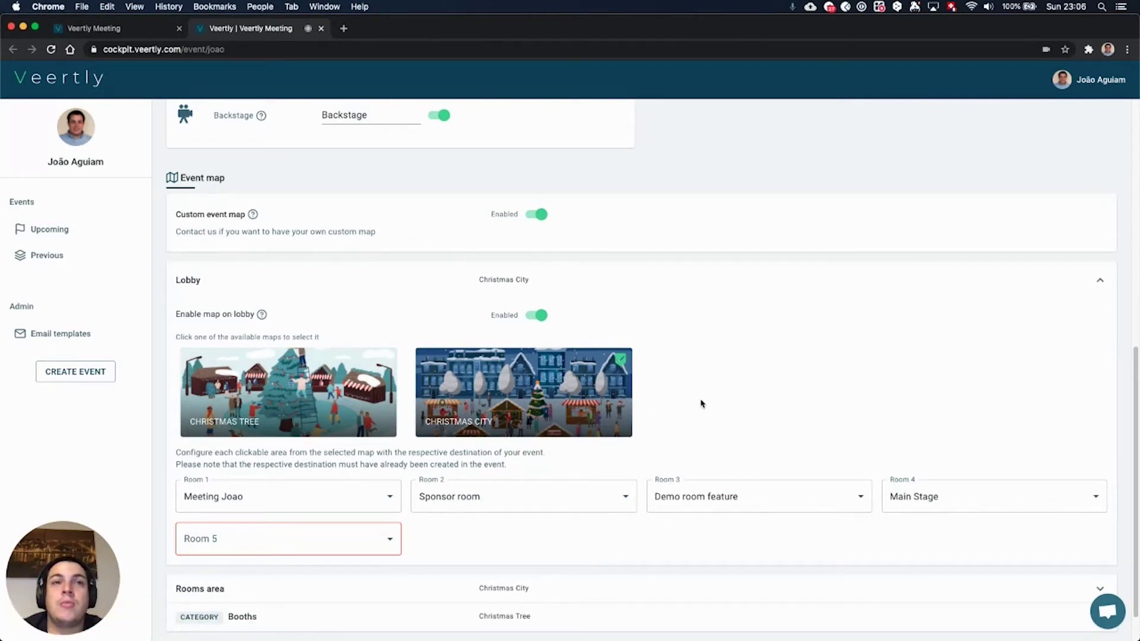
Link the Christmas City lobby map's Room 1 to Main Stage and Room 5 to Meeting Joao.
{"action": "scroll", "coordinate": [701, 404], "scroll_direction": "down", "scroll_amount": 2}
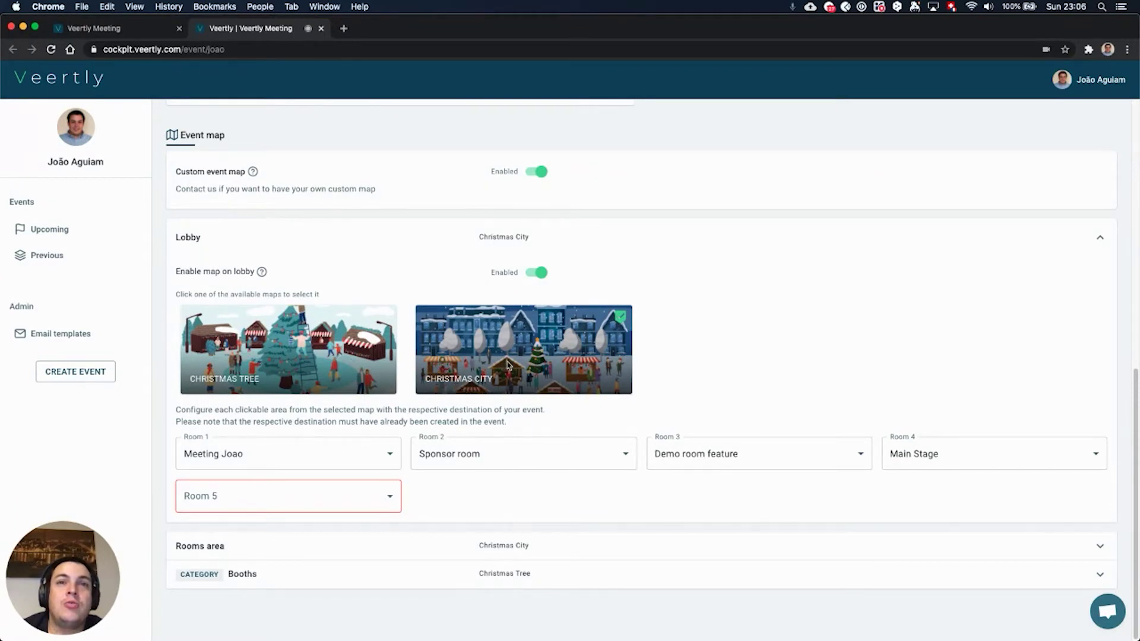
{"action": "left_click", "coordinate": [333, 457]}
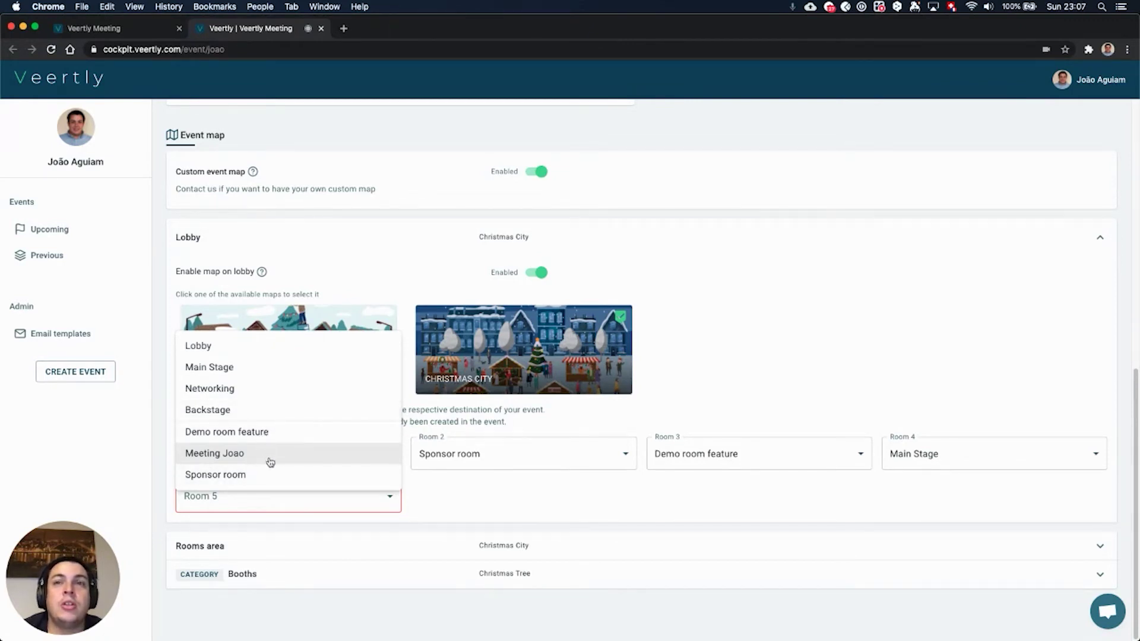
{"action": "left_click", "coordinate": [257, 432]}
{"action": "left_click", "coordinate": [387, 454]}
{"action": "left_click", "coordinate": [272, 390]}
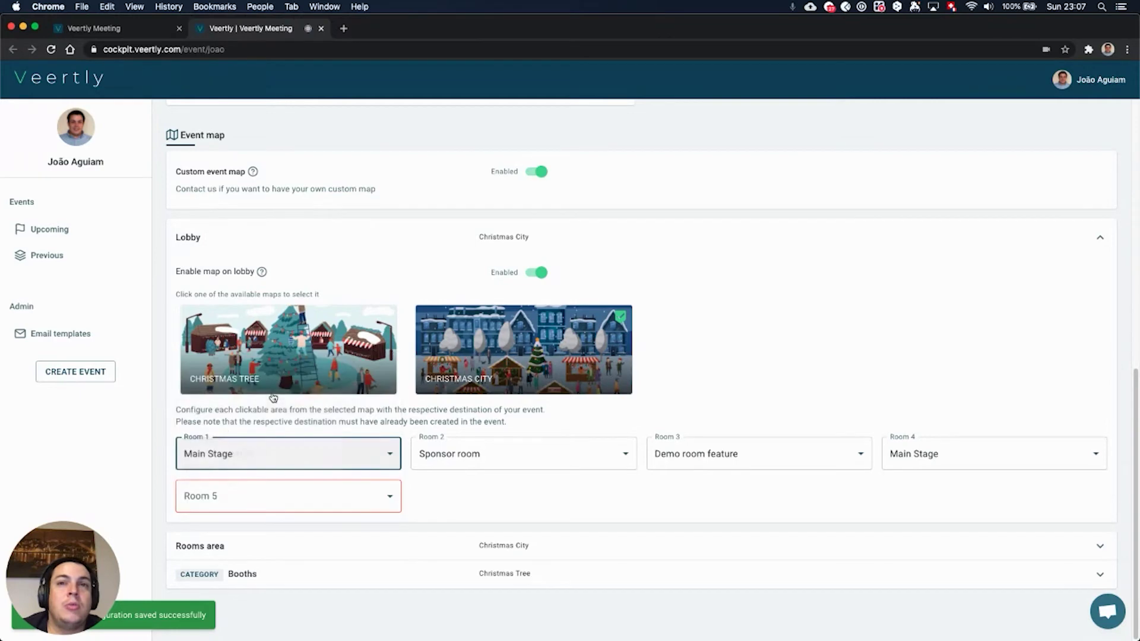
{"action": "left_click", "coordinate": [339, 493]}
{"action": "left_click", "coordinate": [341, 526]}
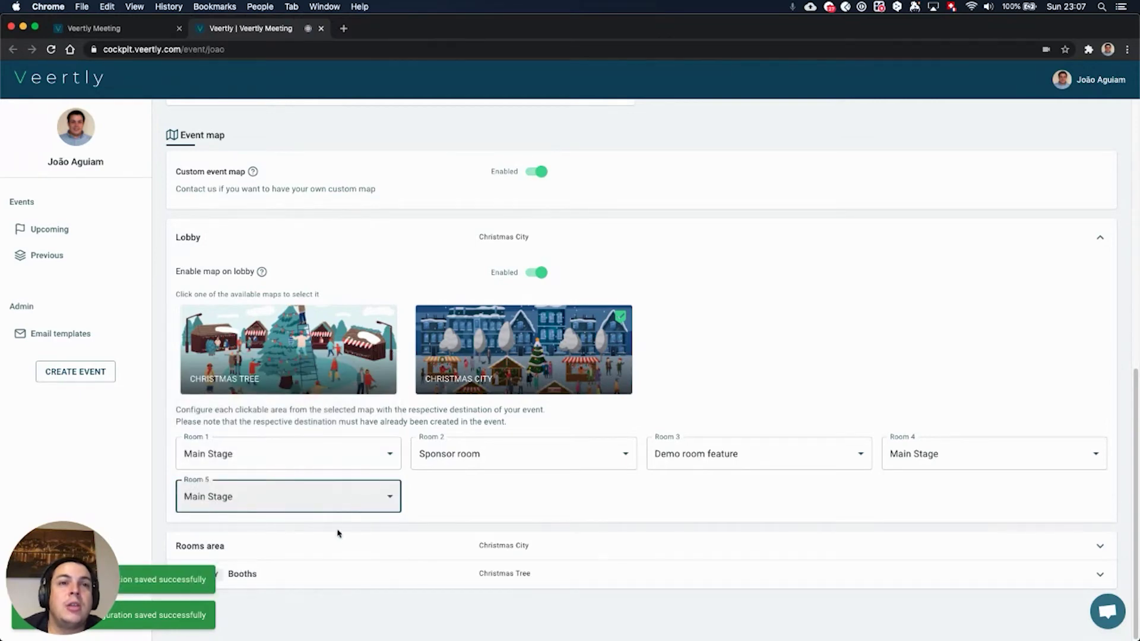
{"action": "left_click", "coordinate": [383, 505]}
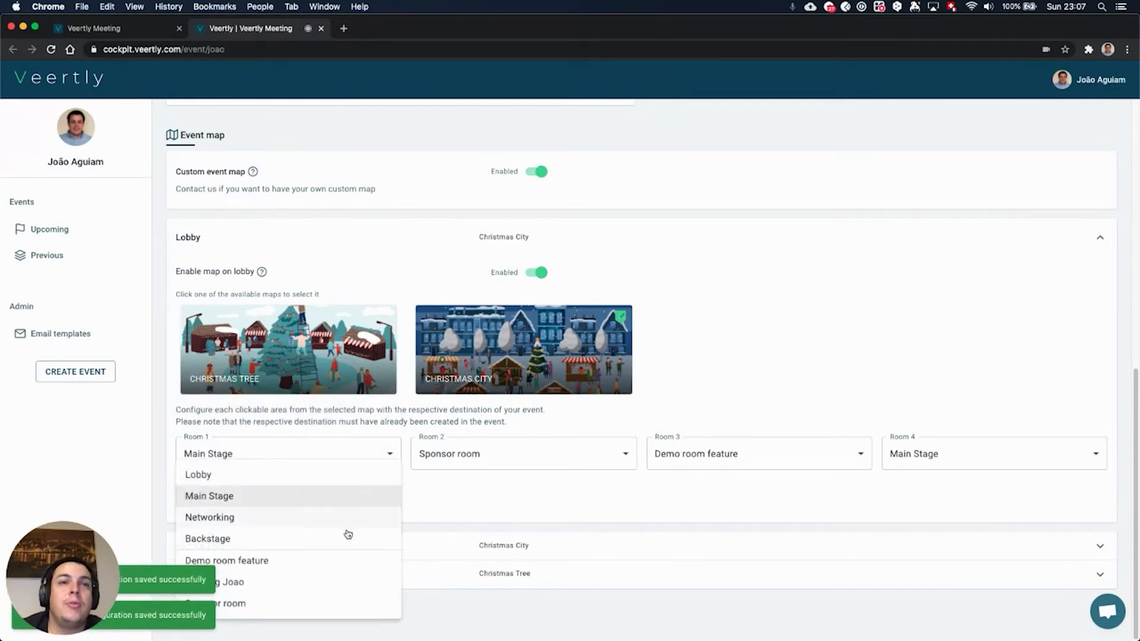
{"action": "left_click", "coordinate": [300, 581]}
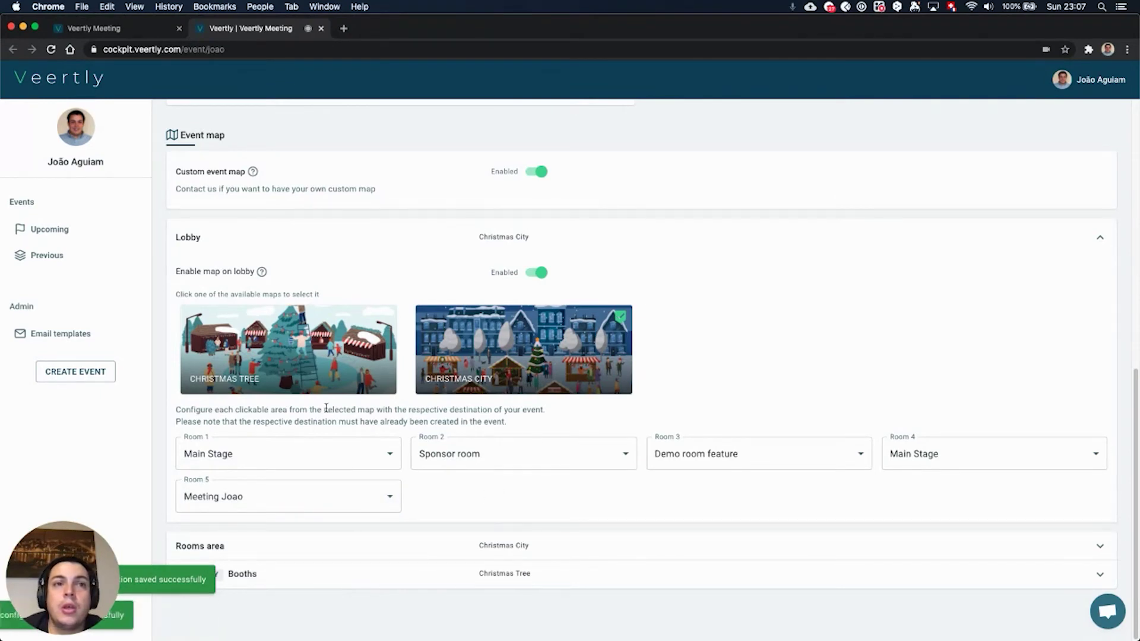
Review the Rooms area and Booths category map settings, then check the live lobby map.
{"action": "left_click", "coordinate": [271, 546]}
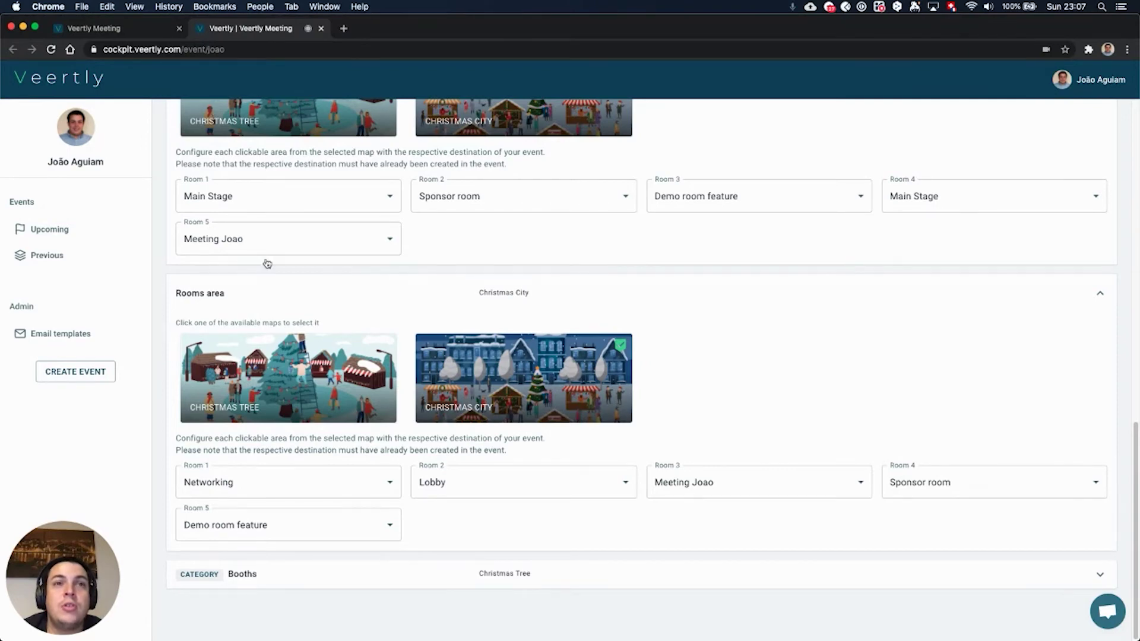
{"action": "left_click", "coordinate": [320, 585]}
{"action": "scroll", "coordinate": [312, 582], "scroll_direction": "down", "scroll_amount": 4}
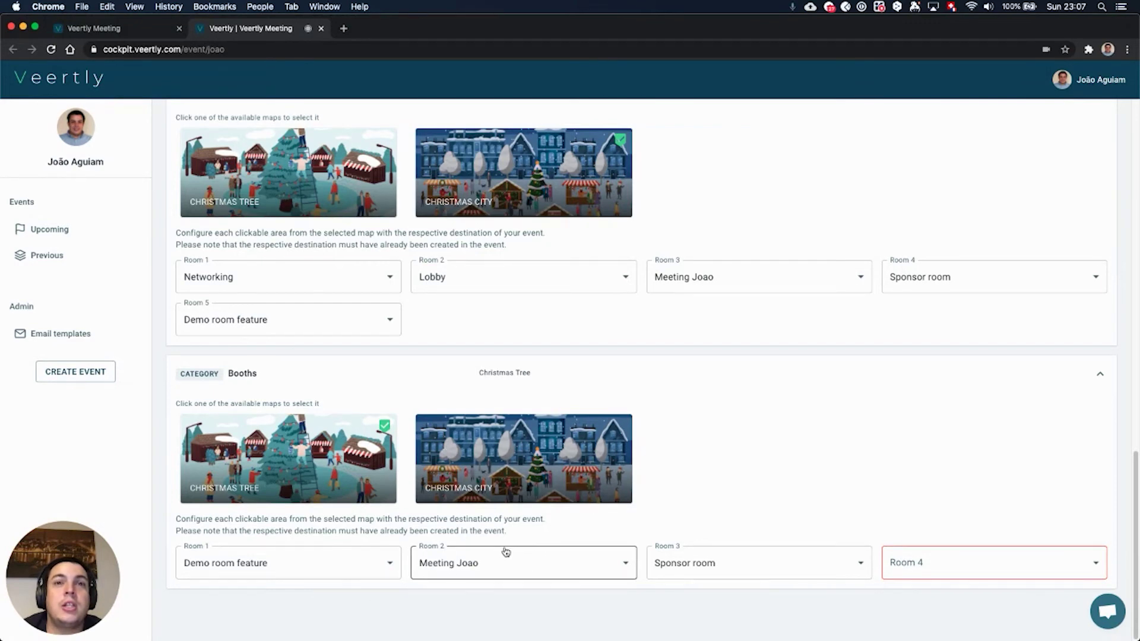
{"action": "left_click", "coordinate": [132, 33]}
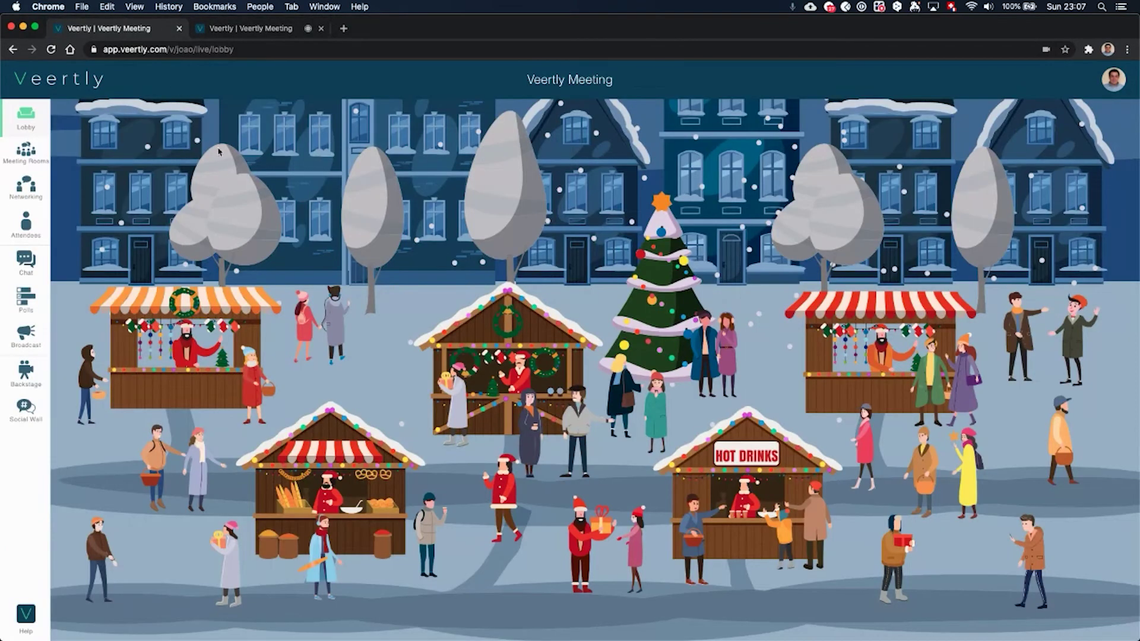
{"action": "left_click", "coordinate": [31, 161]}
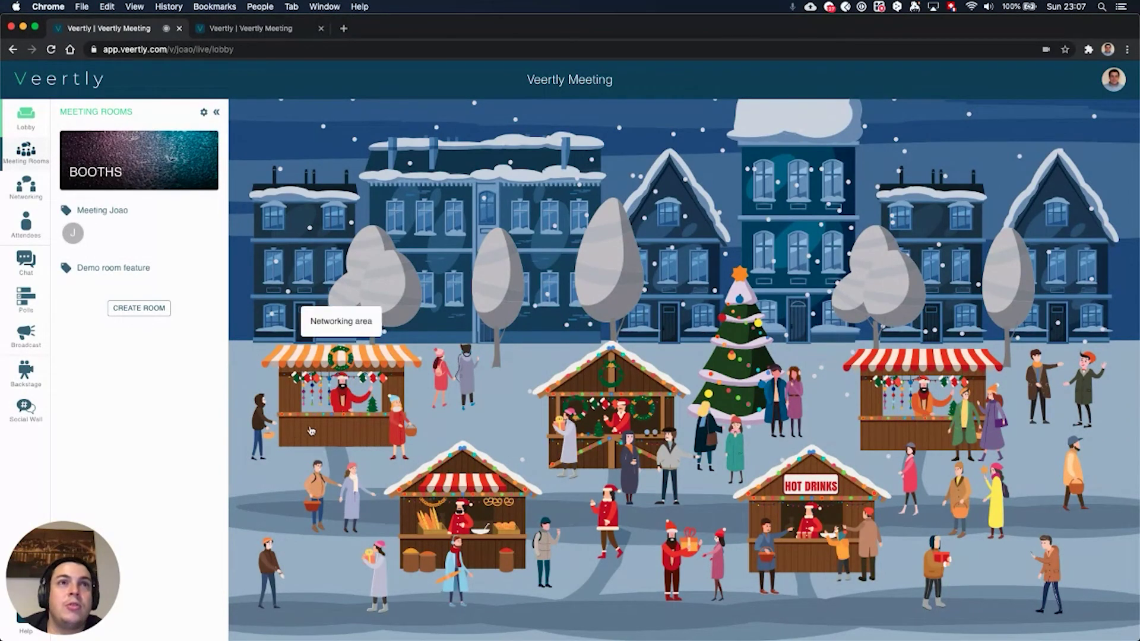
{"action": "left_click", "coordinate": [127, 161]}
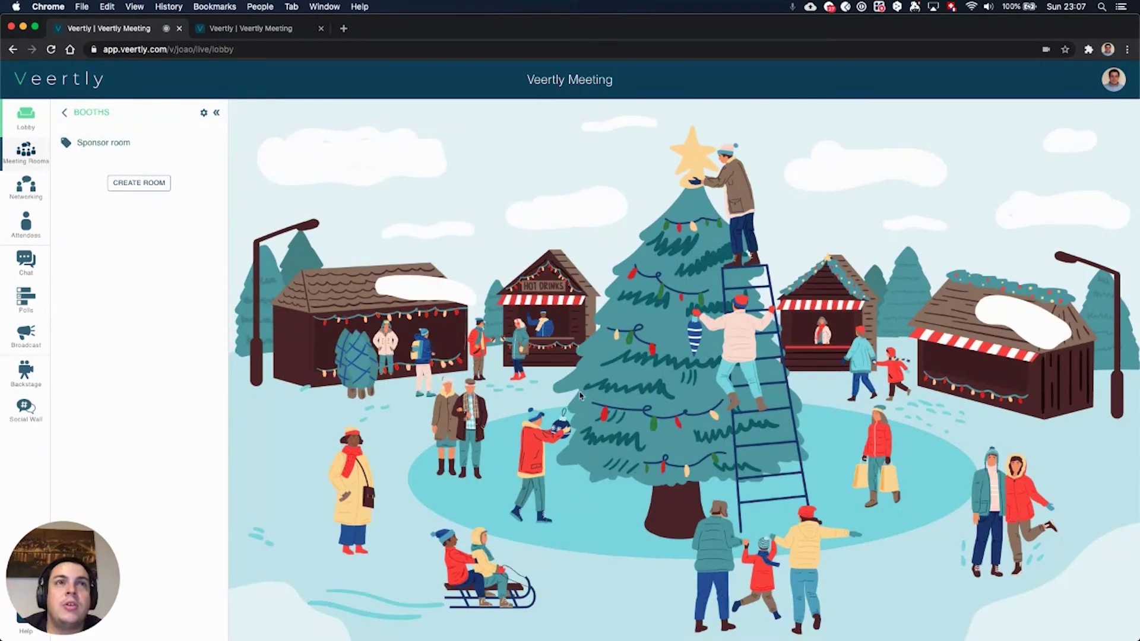
{"action": "left_click", "coordinate": [254, 32]}
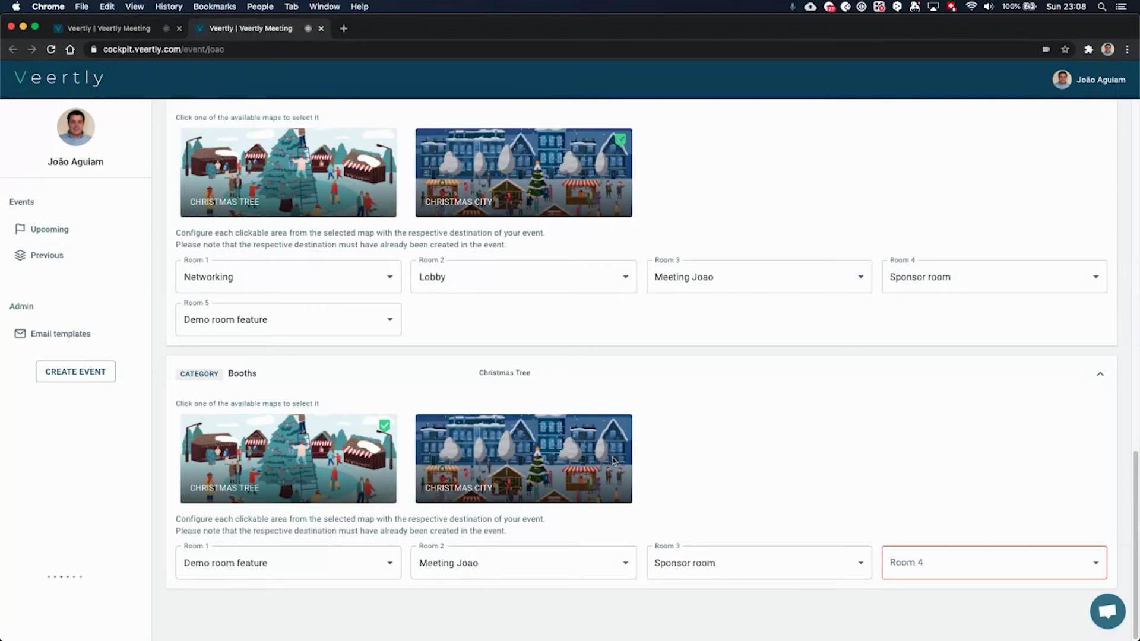